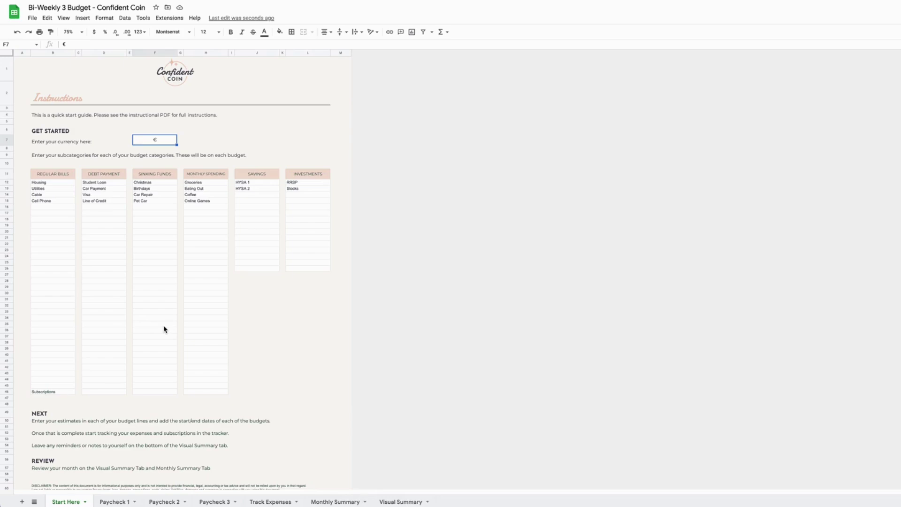
Step: Change the currency in F7 from € to $, then look over the Investments and Subscriptions categories
double_click(158, 140)
key(BackSpace)
key(Return)
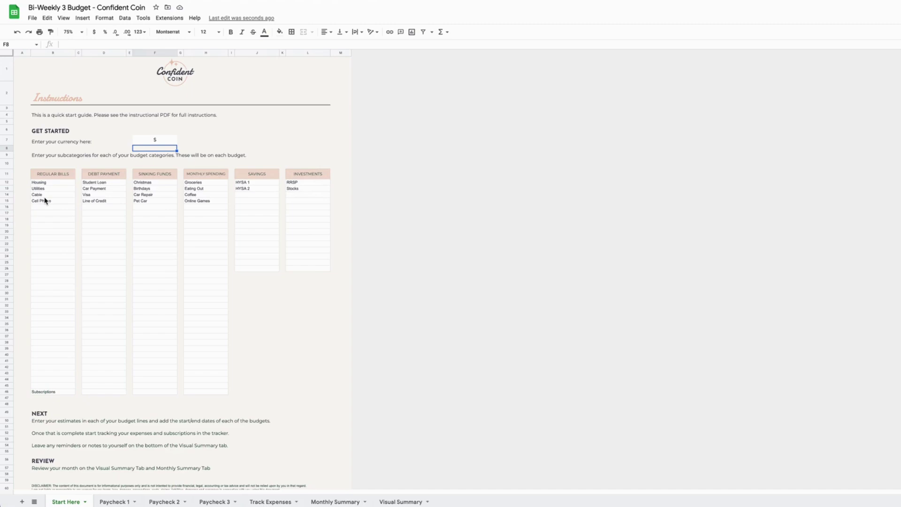
click(313, 178)
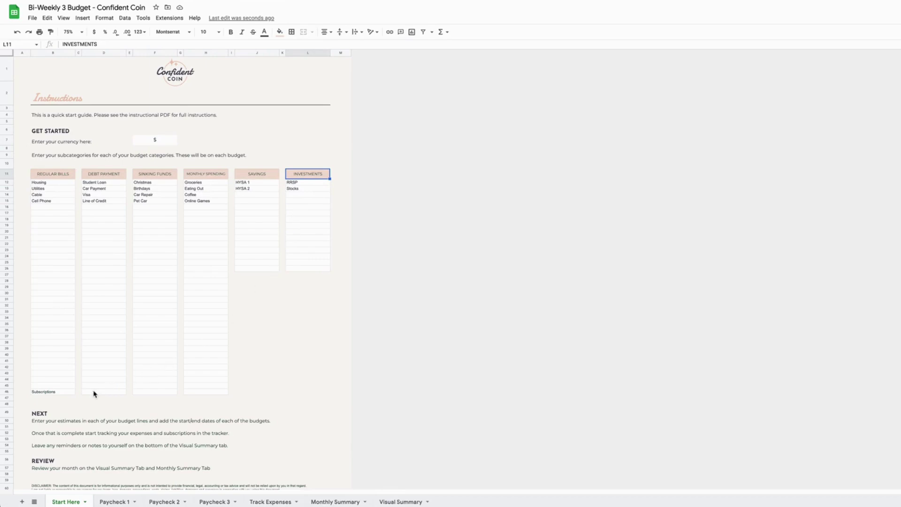
click(41, 393)
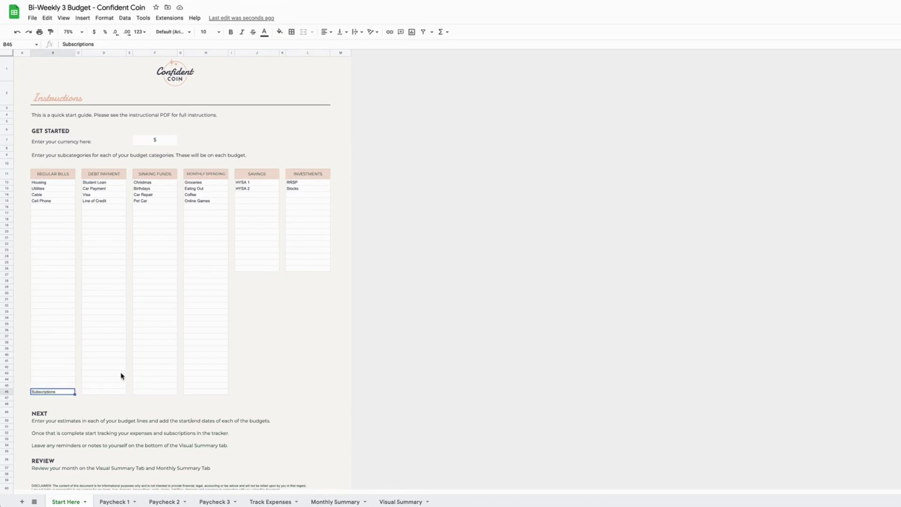
Step: Review Paycheck 1's dates, income rows and Regular Bills estimates, then the Paycheck 2 and 3 budgets
click(114, 502)
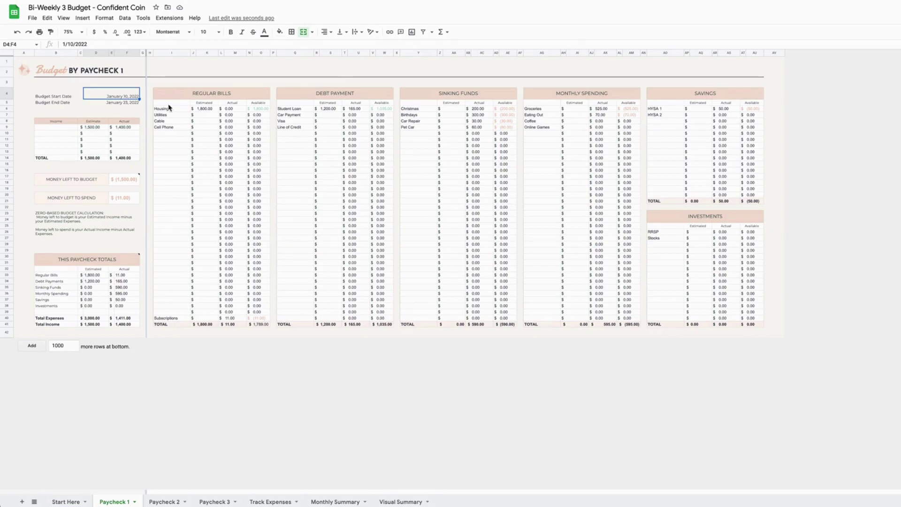
click(114, 105)
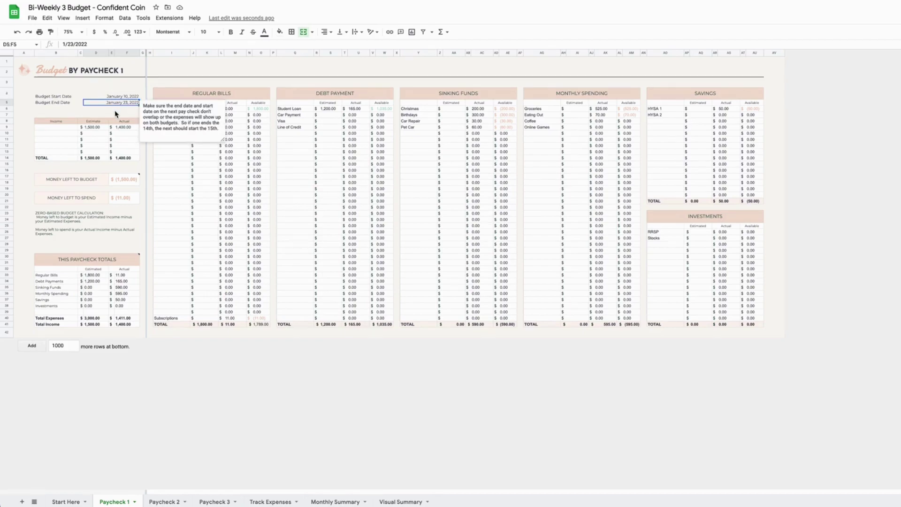
click(115, 110)
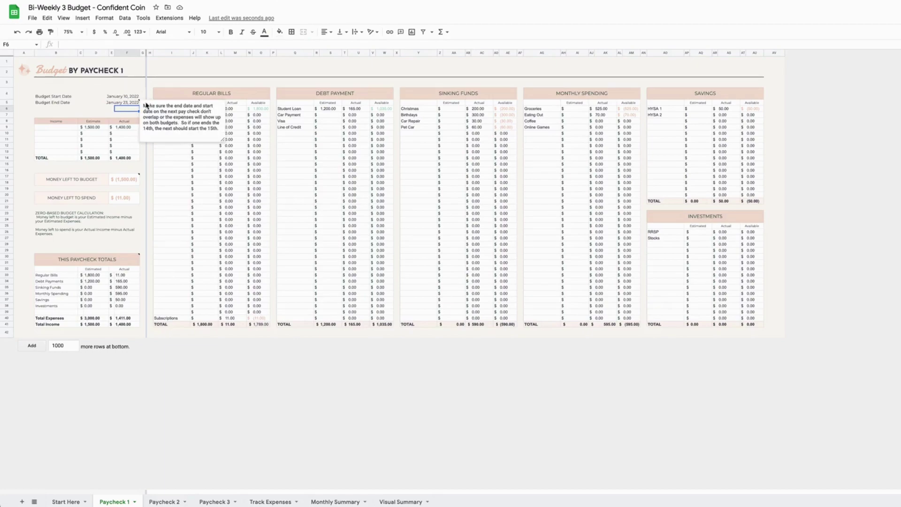
drag(75, 128, 99, 147)
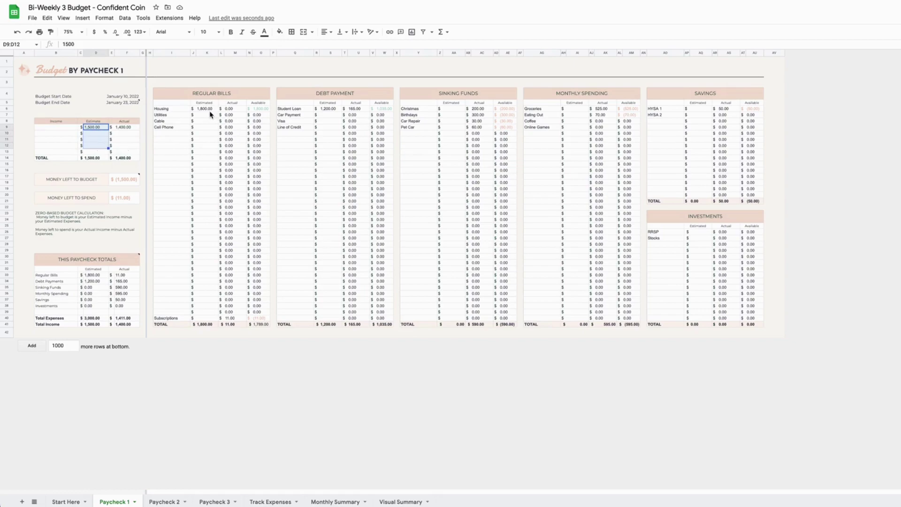
drag(209, 110, 216, 265)
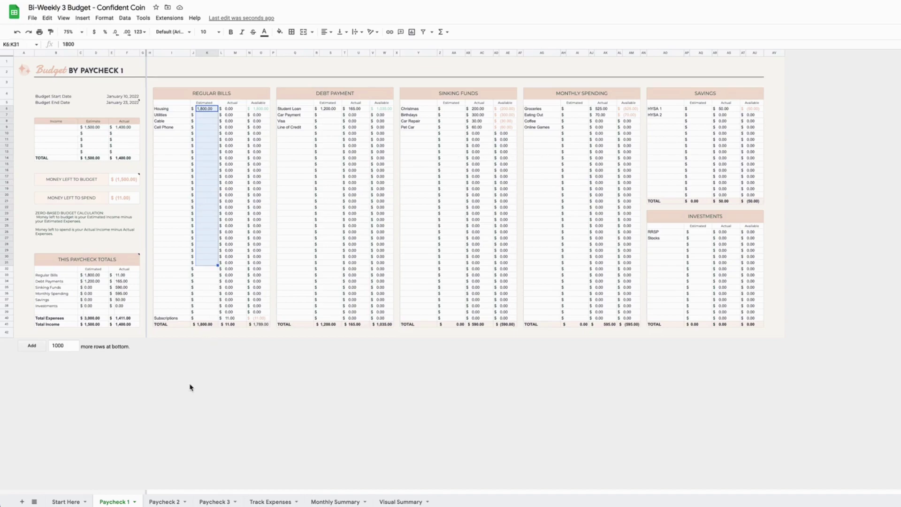
click(158, 502)
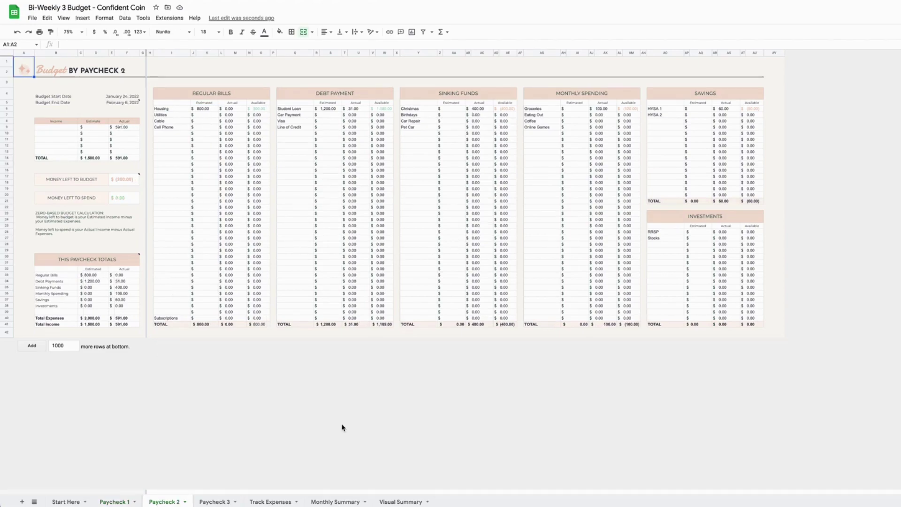
click(215, 502)
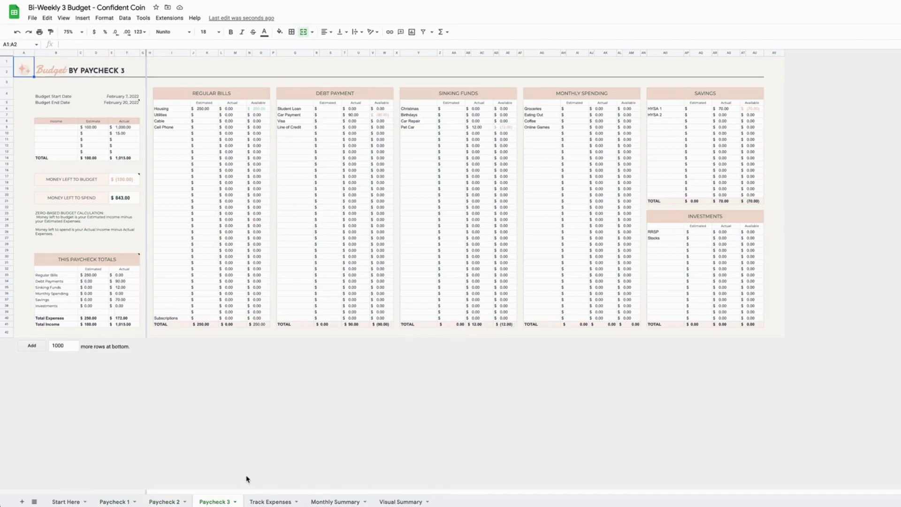
Step: On Track Expenses, log a Disney subscription costing $10.00 in the next empty row
click(277, 501)
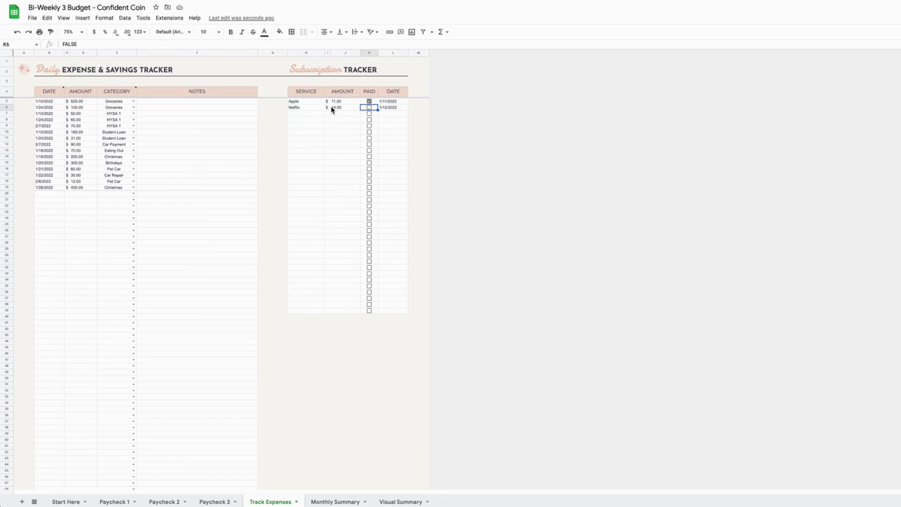
click(304, 114)
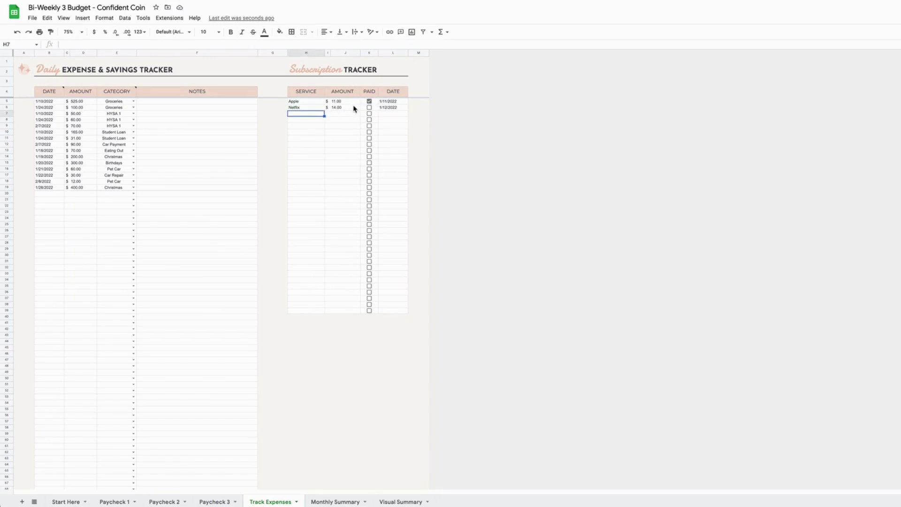
text(Disney)
click(335, 114)
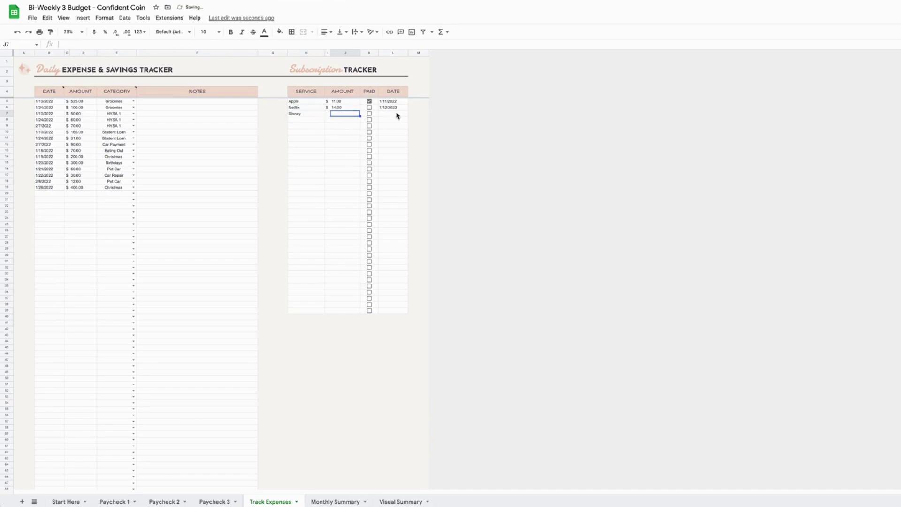
text(10)
click(384, 115)
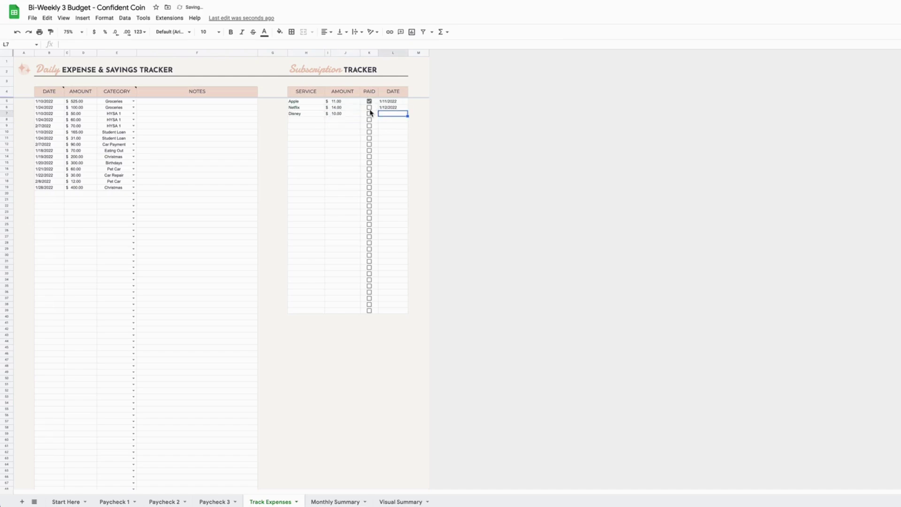
Step: Mark Netflix and Disney as paid and fill Disney's payment date as 1/13/2022
click(369, 107)
click(369, 114)
click(390, 114)
click(399, 108)
drag(408, 111, 407, 116)
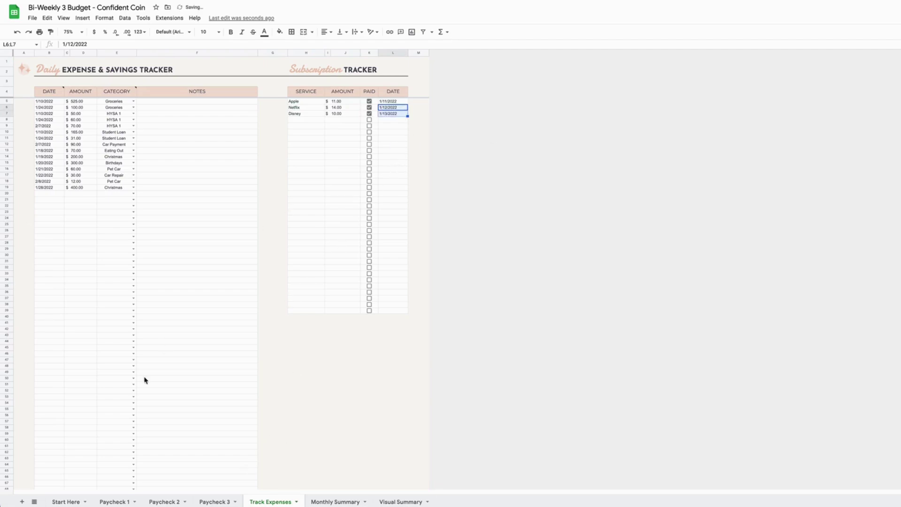
click(111, 501)
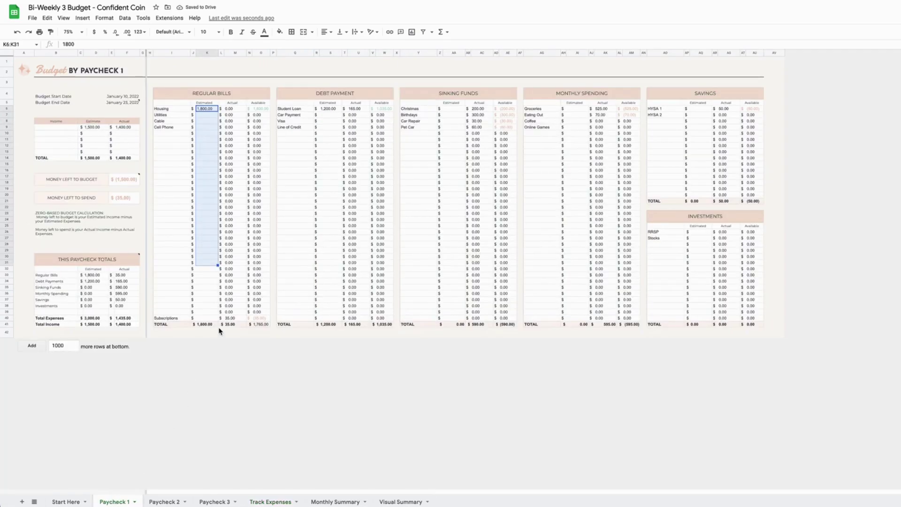
click(239, 319)
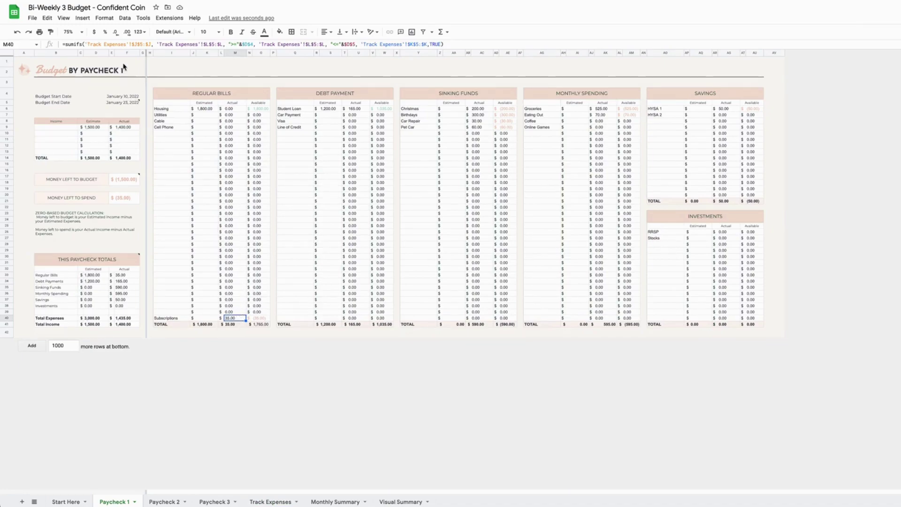
mouse_move(120, 101)
click(263, 501)
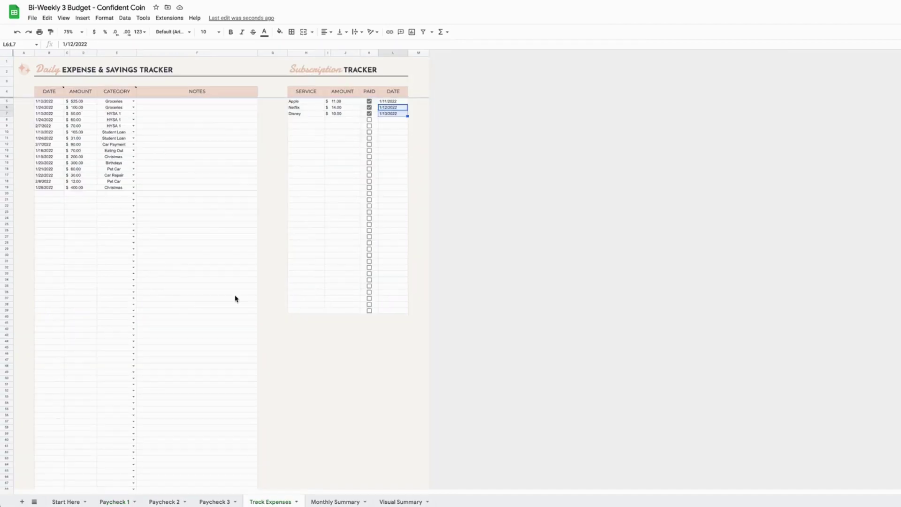
click(133, 101)
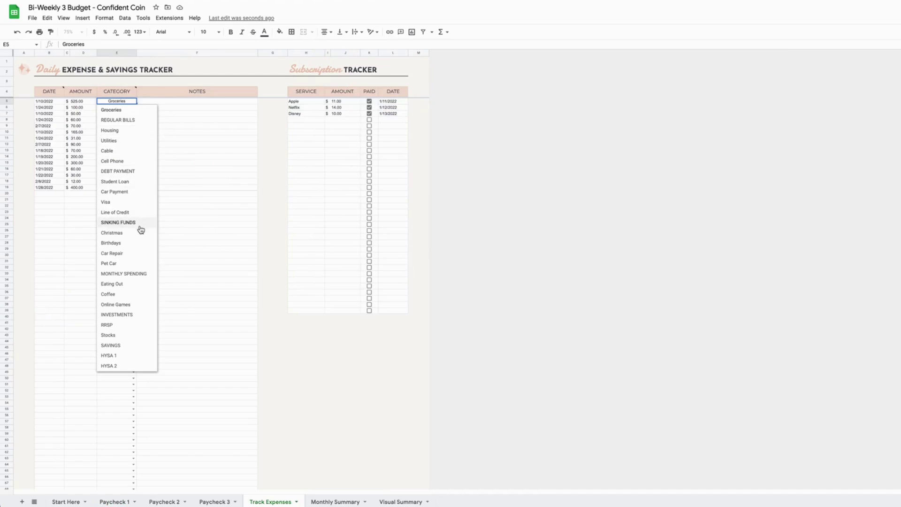
click(182, 121)
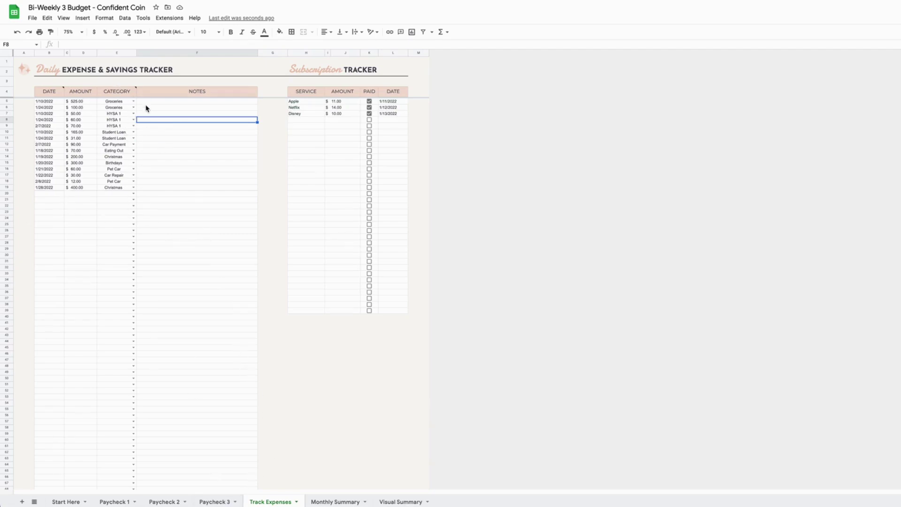
click(120, 501)
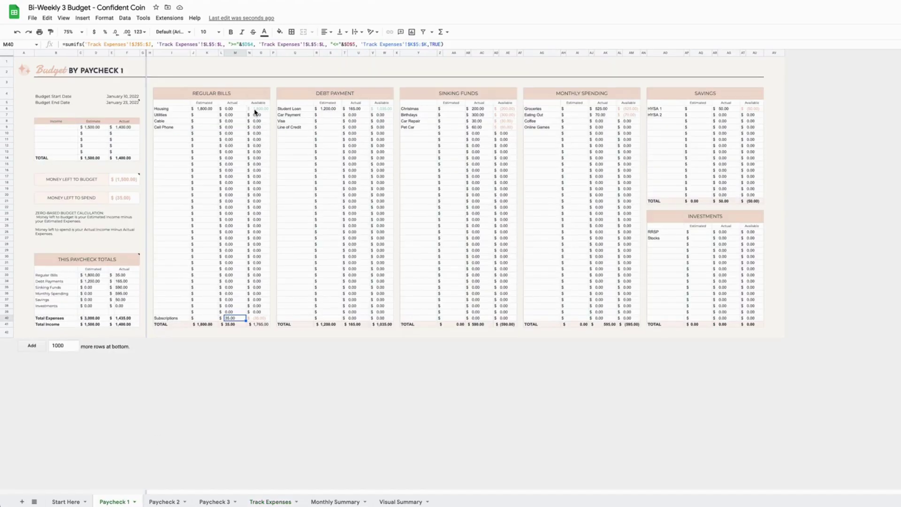
Step: Inspect the Housing, Student Loan and Christmas actual-amount formulas, then zoom the sheet to 100%
click(239, 111)
click(365, 111)
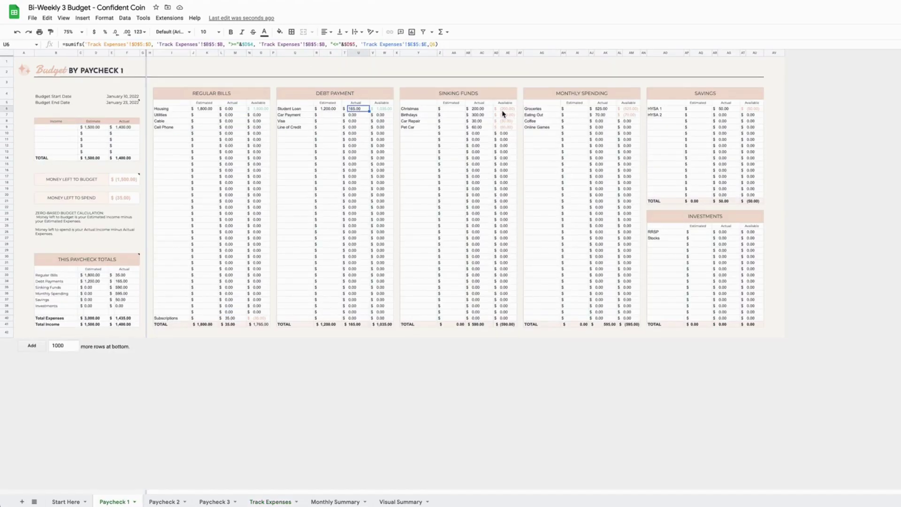
click(481, 112)
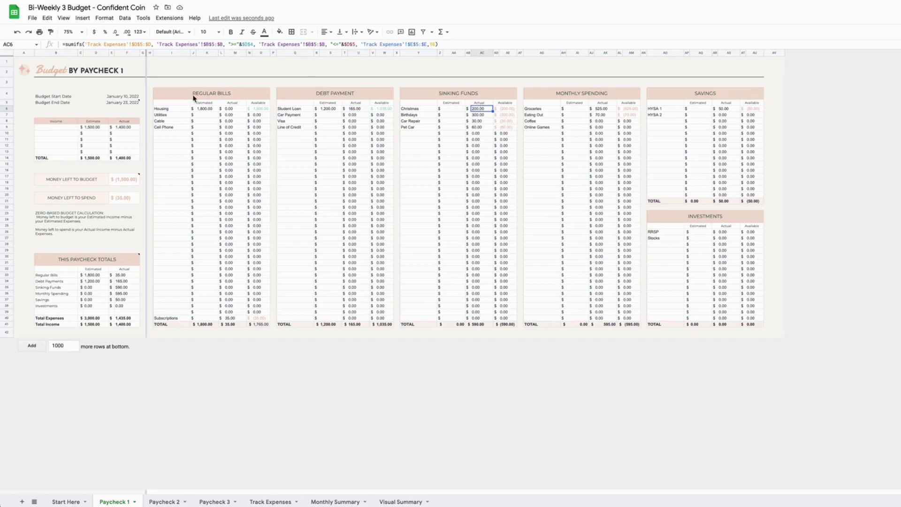
click(82, 32)
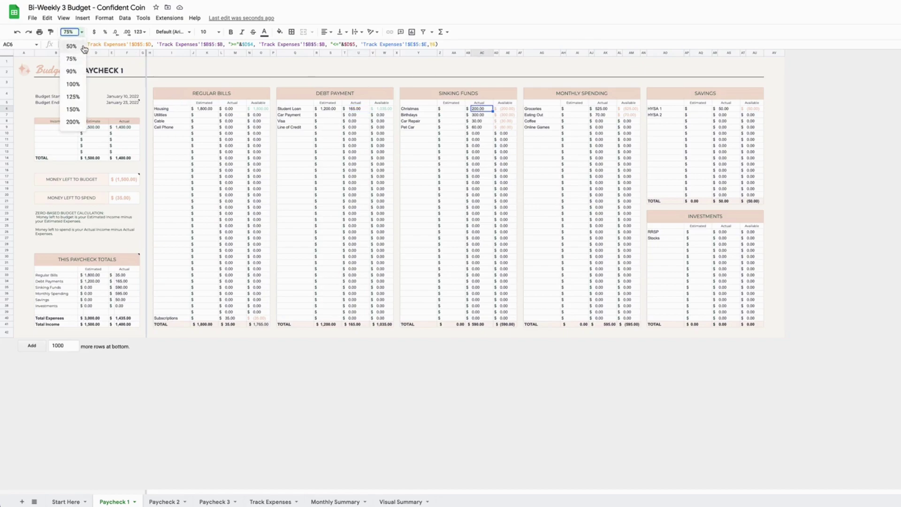
click(72, 84)
Step: Inspect the Regular Bills Available amounts and Housing's 1,800.00 estimated, actual and available cells
drag(355, 122, 353, 146)
click(353, 147)
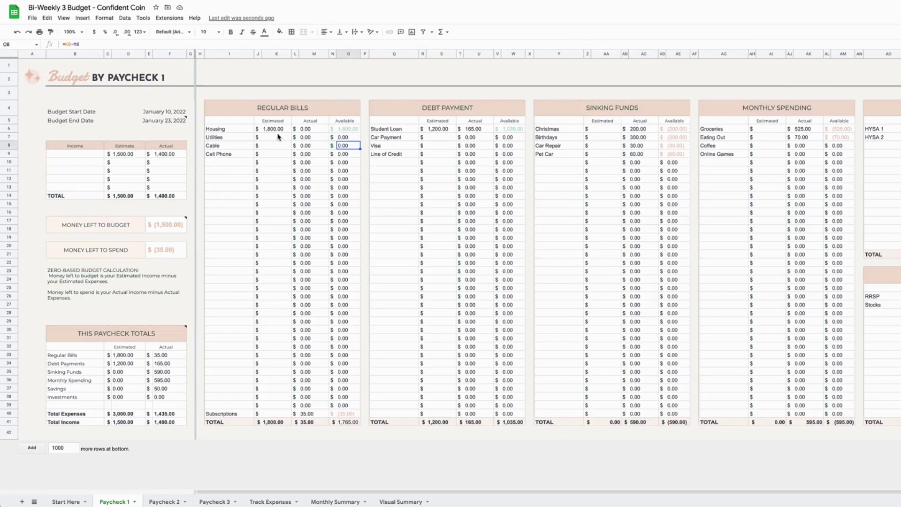
click(283, 131)
click(321, 133)
click(347, 132)
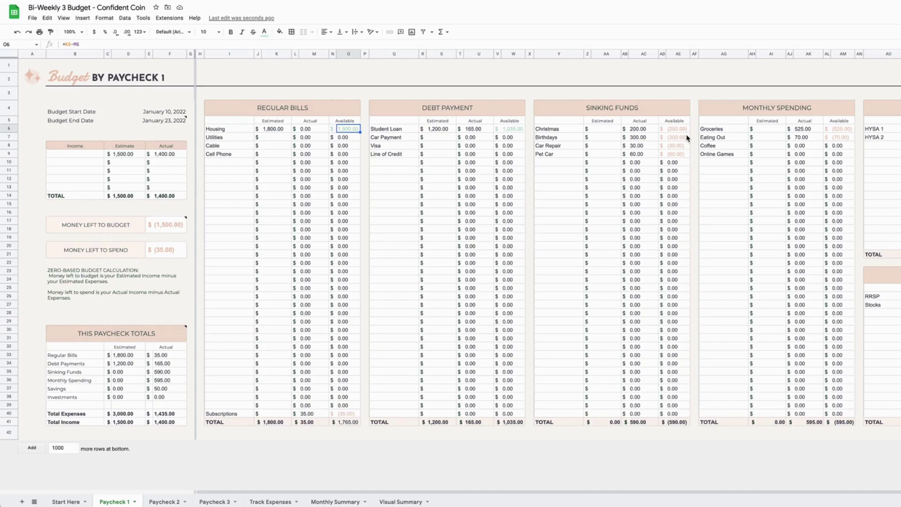
Step: On Monthly Summary, highlight the Sinking Funds Paycheck 1–3 and Total columns, then open Visual Summary
click(334, 502)
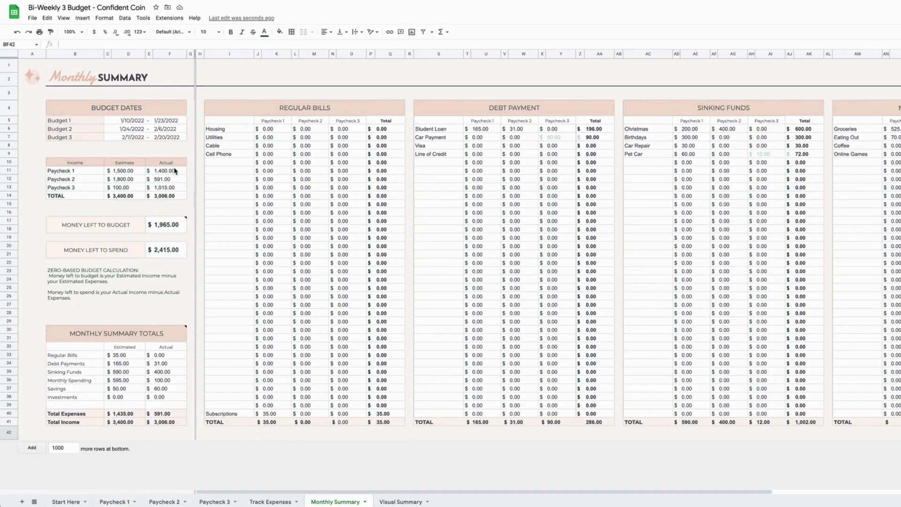
scroll(381, 182, right, 5)
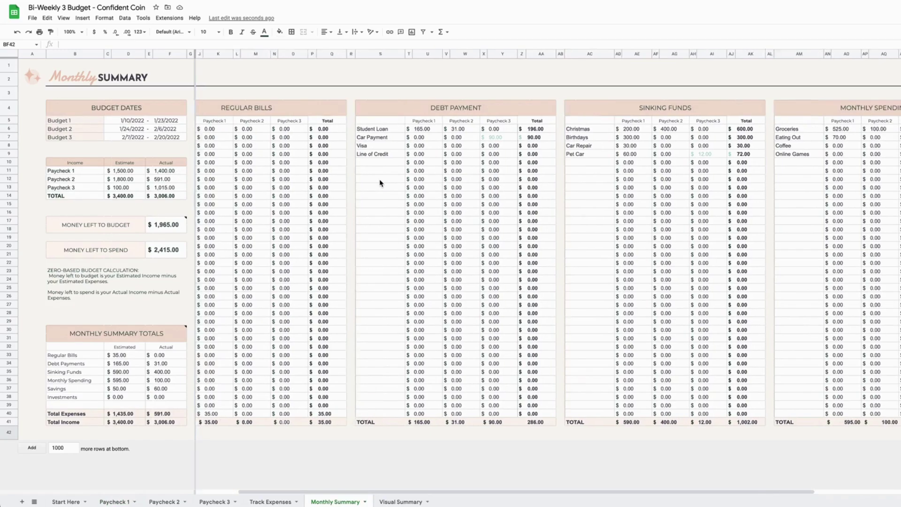
scroll(381, 182, right, 4)
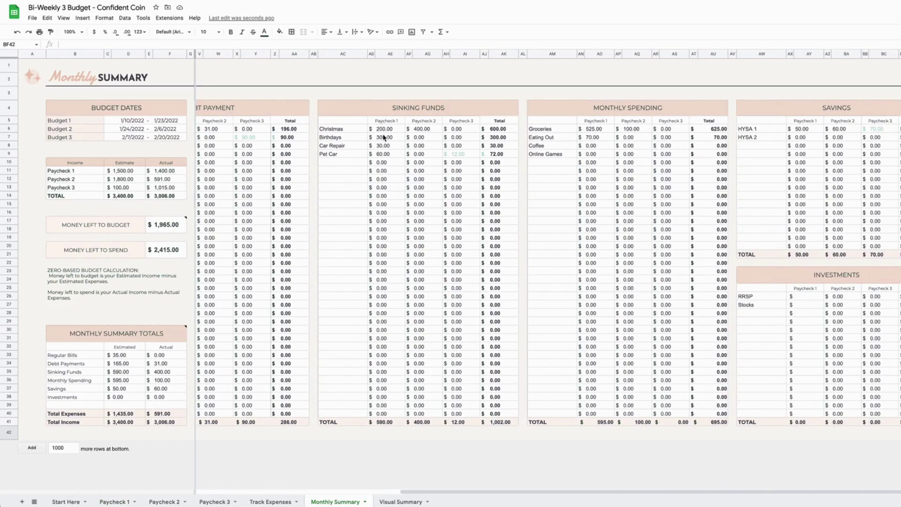
drag(382, 121, 395, 281)
drag(417, 123, 434, 334)
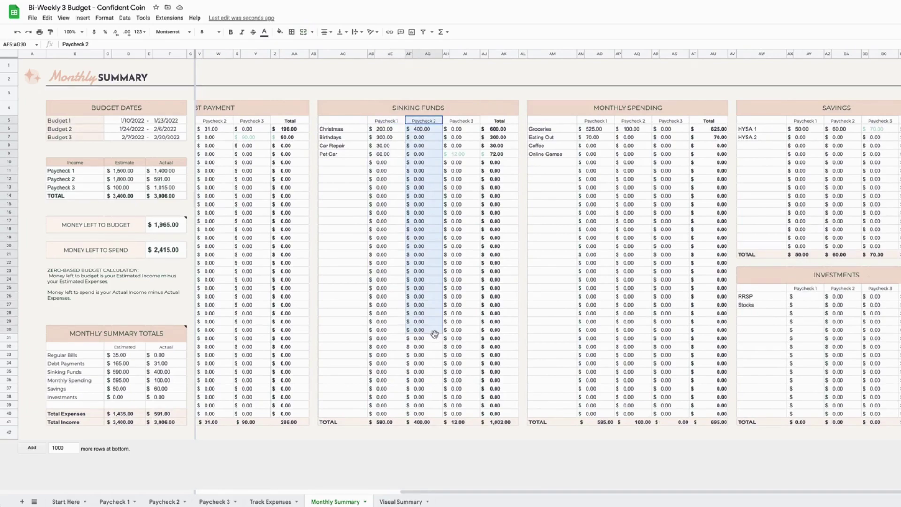
drag(458, 137, 473, 207)
drag(500, 129, 510, 260)
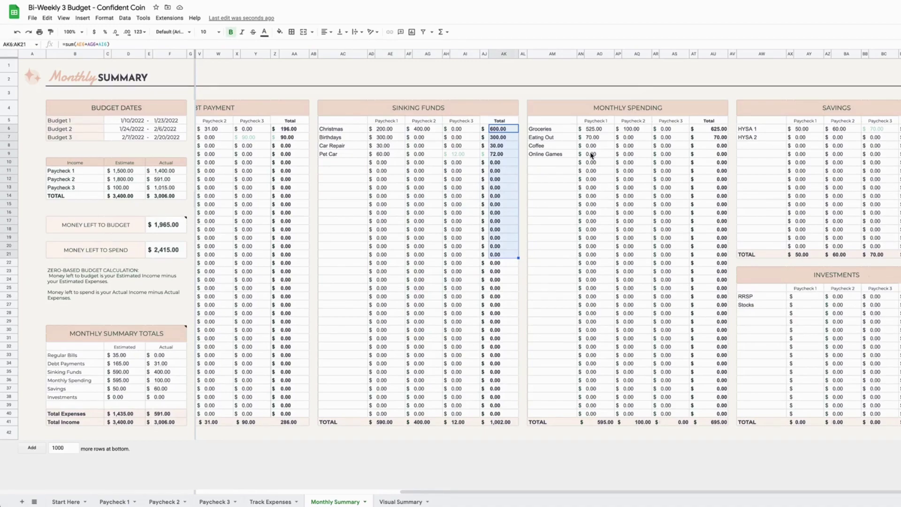
click(402, 502)
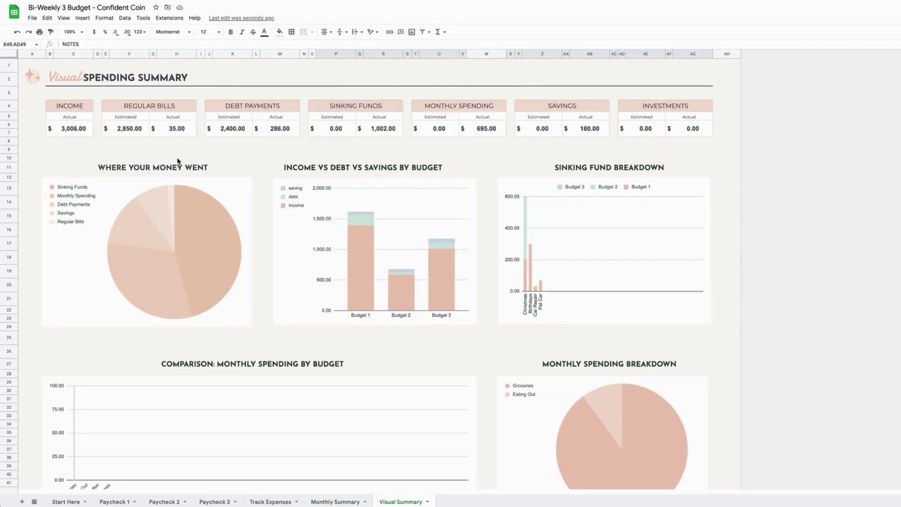
click(336, 502)
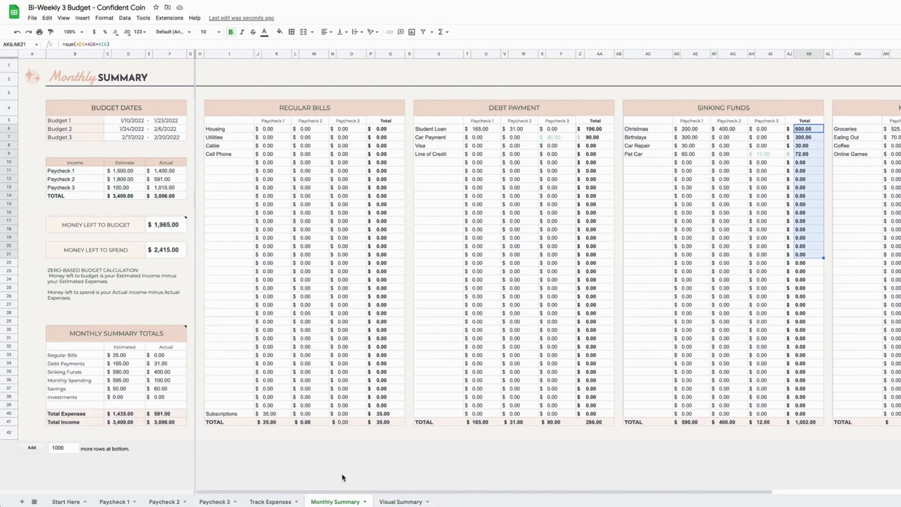
click(399, 501)
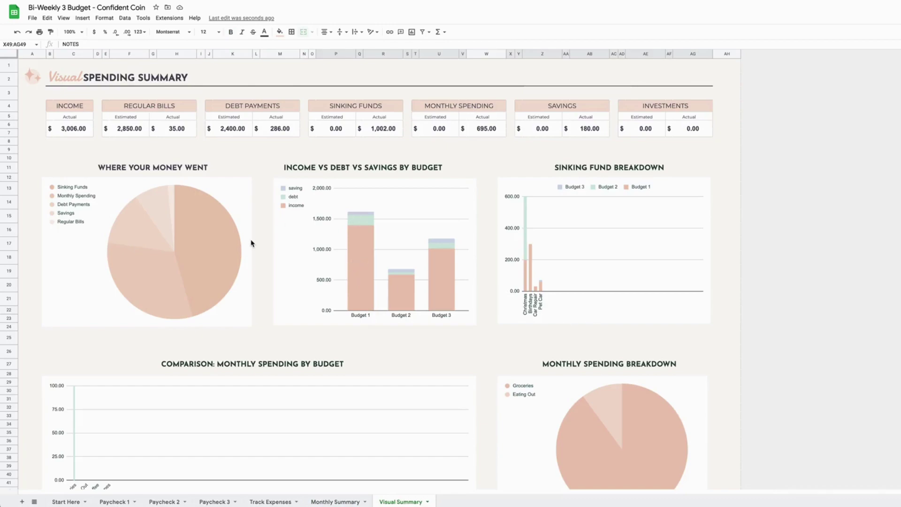
scroll(251, 243, down, 5)
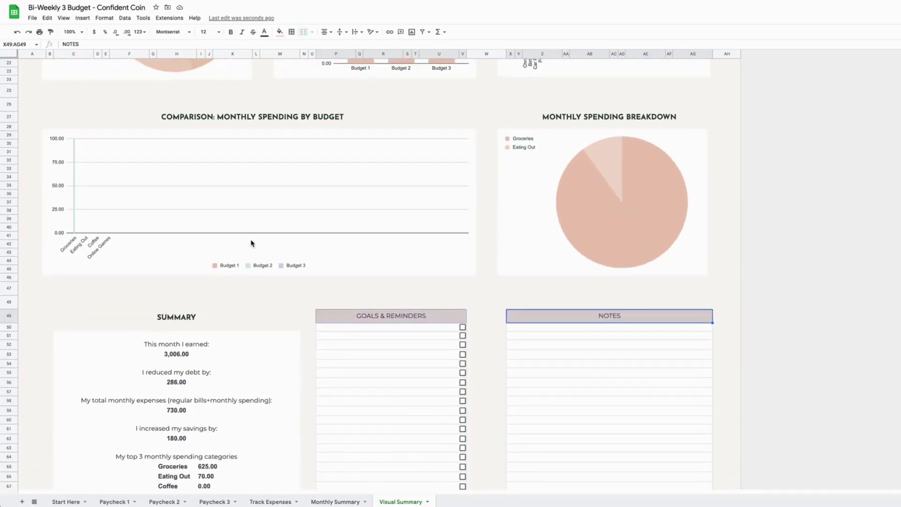
scroll(258, 263, down, 1)
click(261, 274)
scroll(256, 275, down, 2)
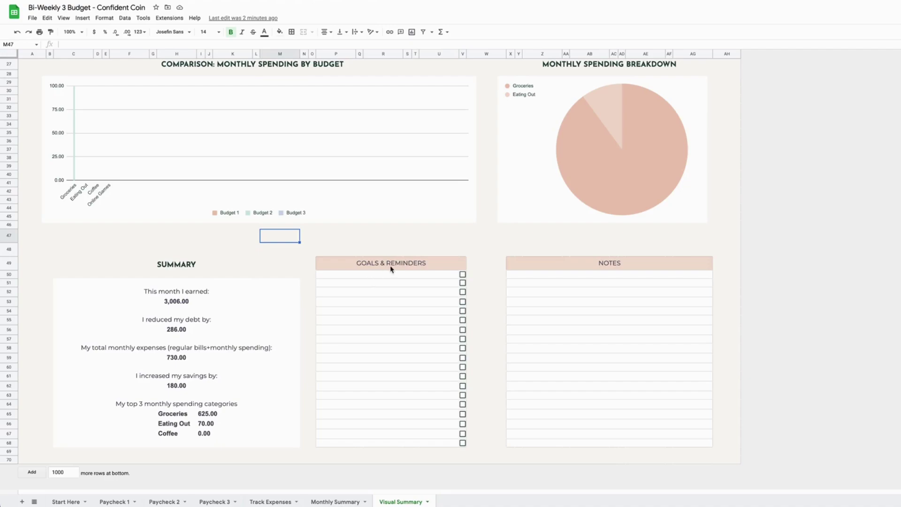
click(405, 265)
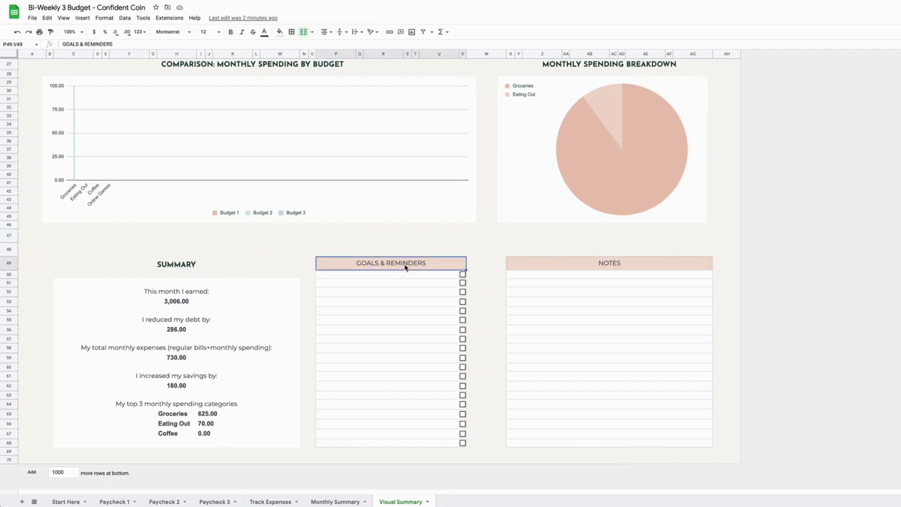
click(579, 263)
click(390, 276)
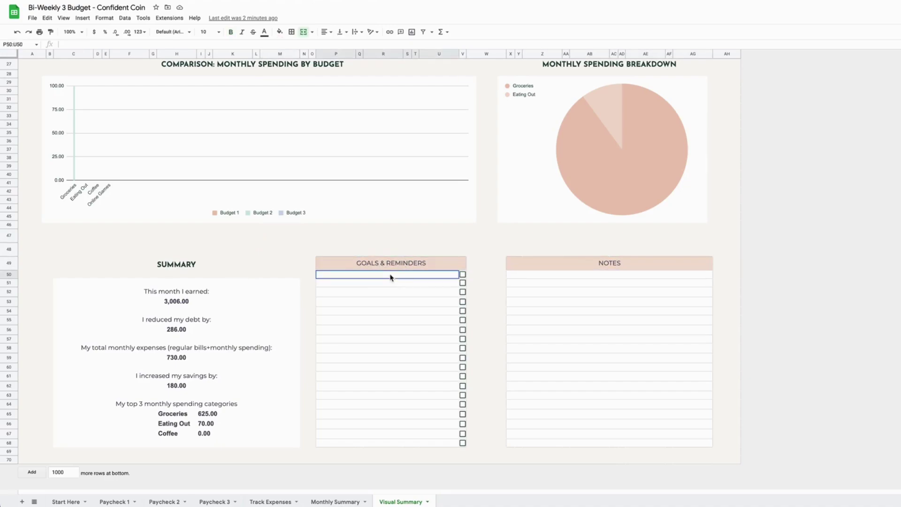
click(462, 274)
click(463, 282)
click(462, 292)
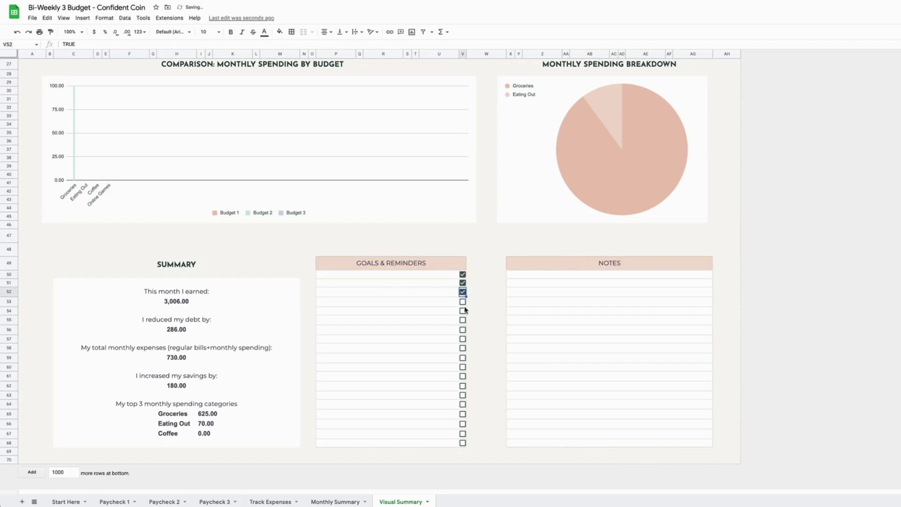
click(463, 275)
click(463, 282)
click(464, 293)
scroll(364, 325, up, 6)
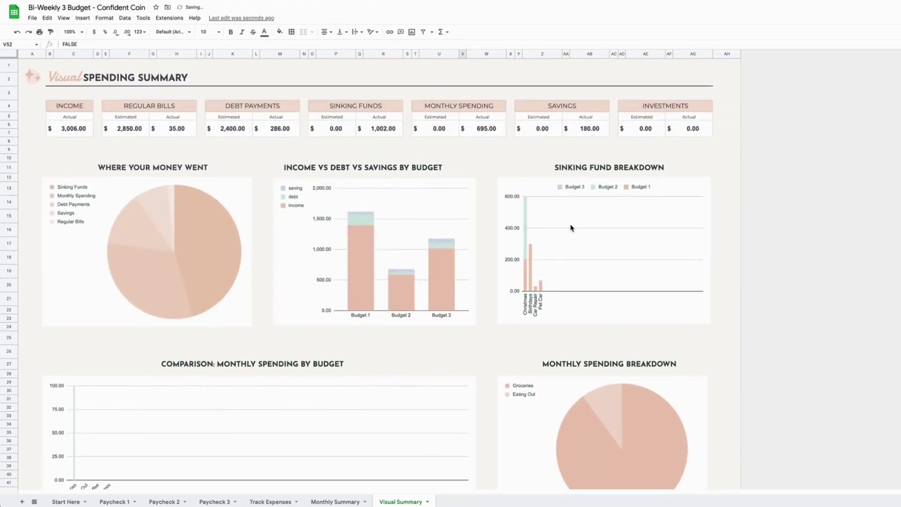